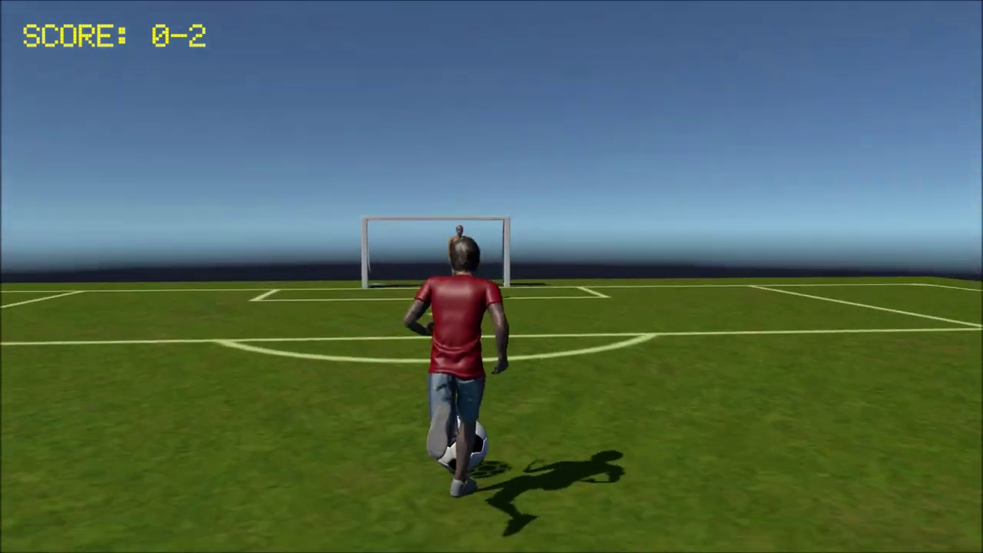
# Shoot the ball into the goal with the space key, bringing the score to 0-3.
pyautogui.press('space')
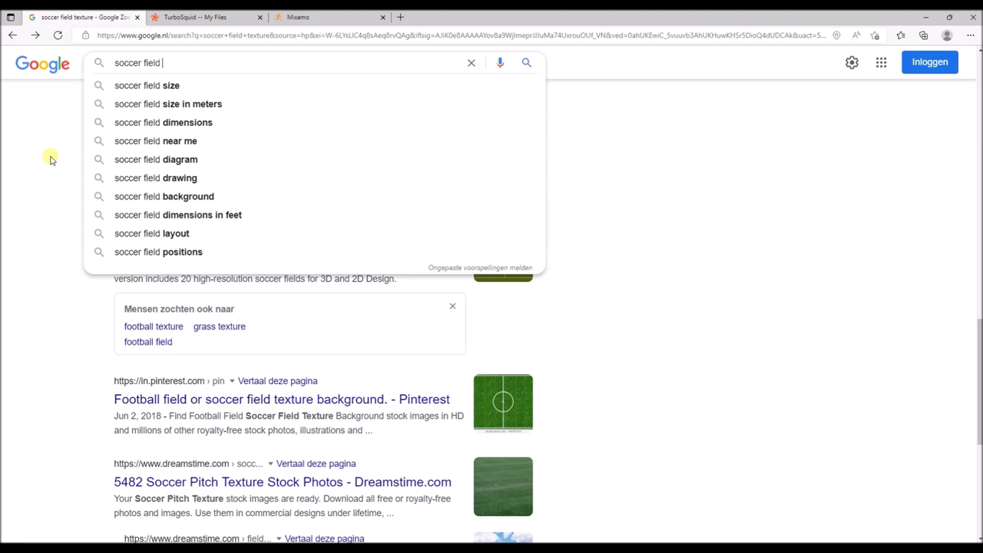
# Search Google for 'soccer field texture' and open the 3DXO Soccer Field 03 result.
pyautogui.write('texture')
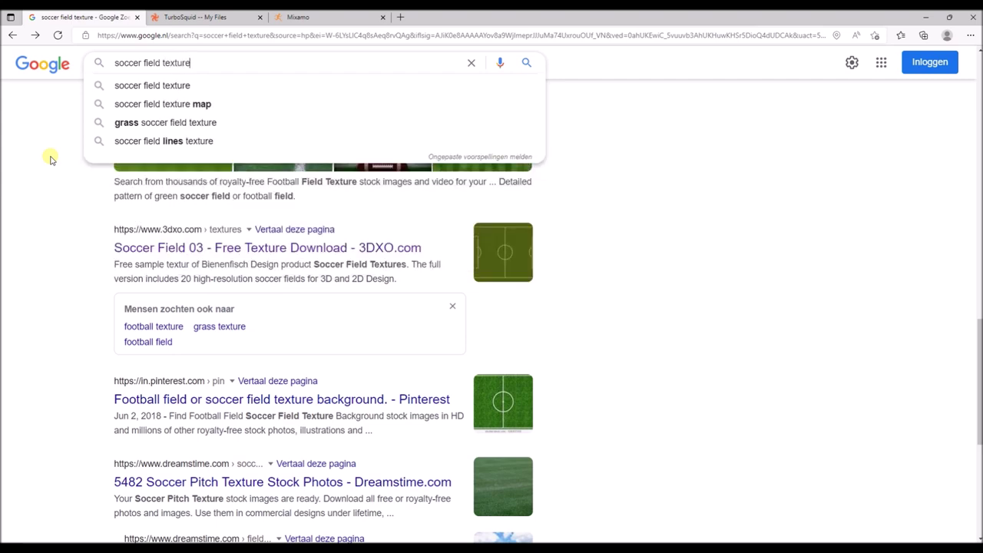
pyautogui.press('Return')
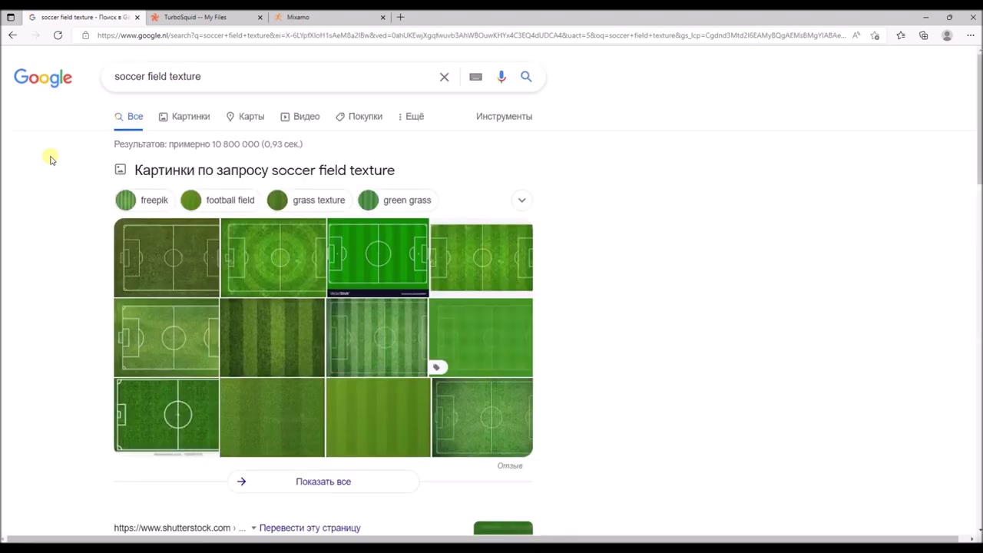
pyautogui.scroll(-6, 112, 255)
pyautogui.scroll(-6, 112, 258)
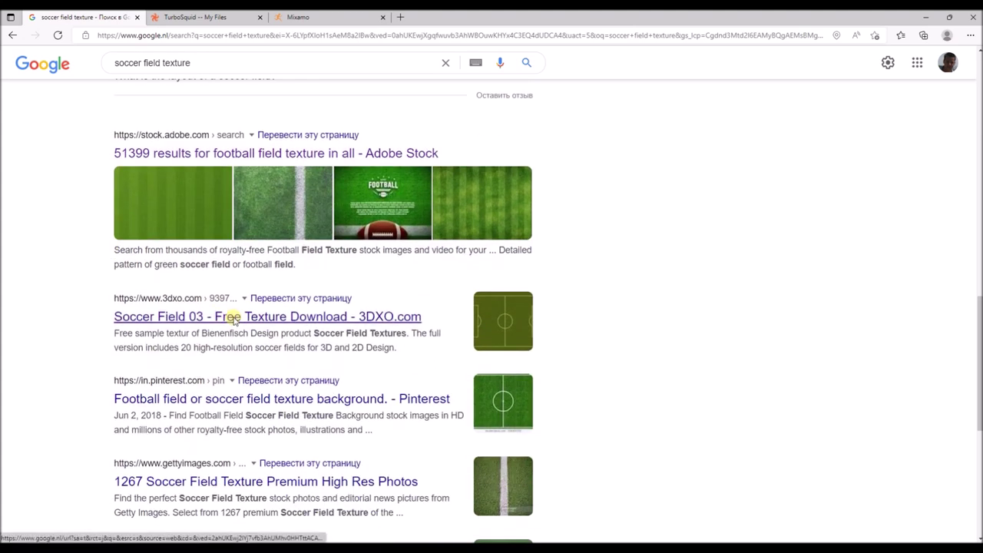
pyautogui.click(235, 318)
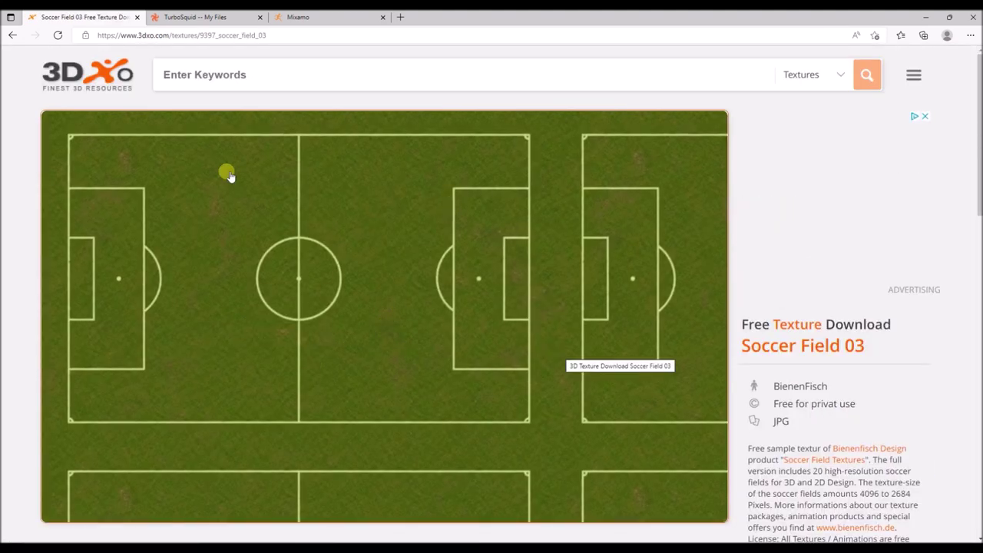
# Download the free Soccer Field 03 texture and go to the TurboSquid downloads.
pyautogui.scroll(-1, 326, 233)
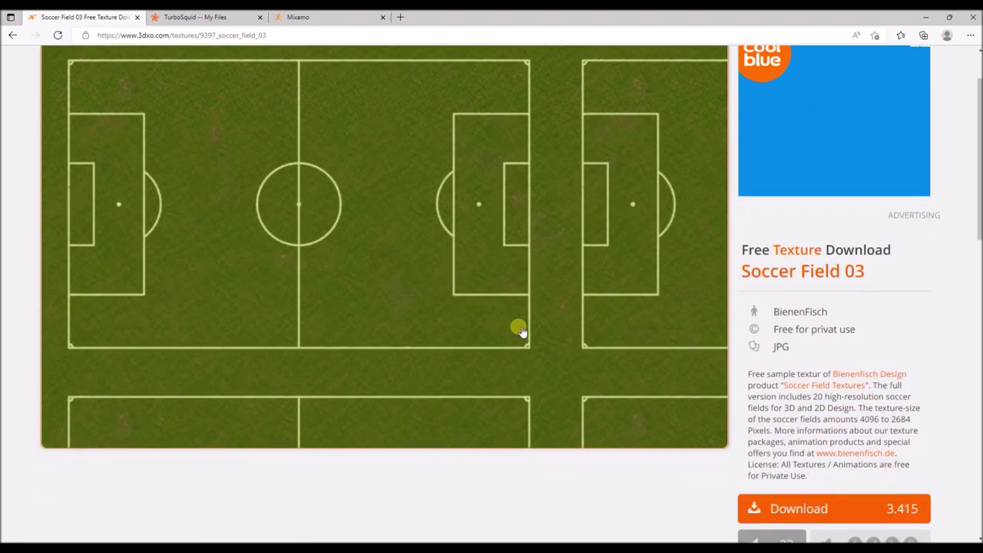
pyautogui.click(798, 509)
pyautogui.click(202, 18)
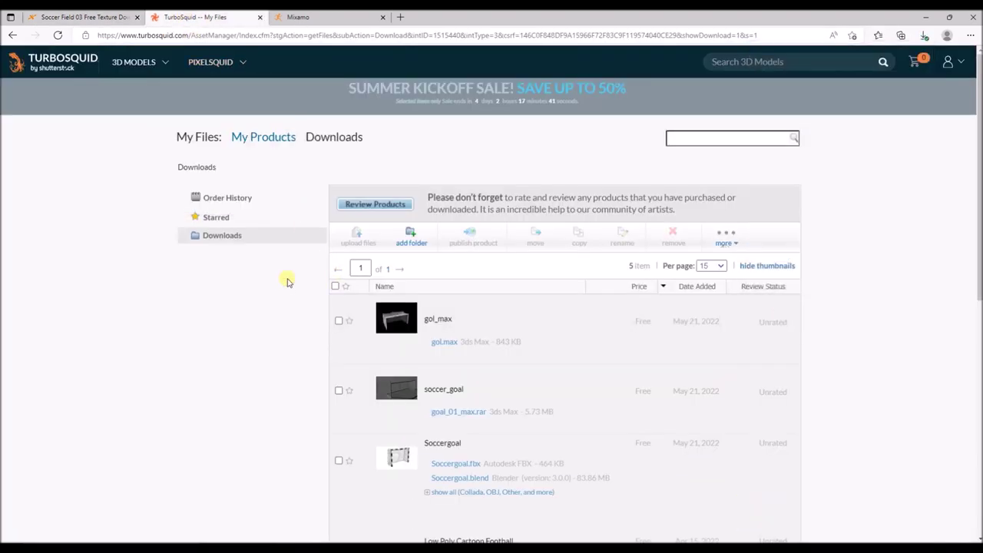
# Review the downloaded soccer goal and ball models on TurboSquid, then switch to Mixamo.
pyautogui.scroll(-2, 419, 348)
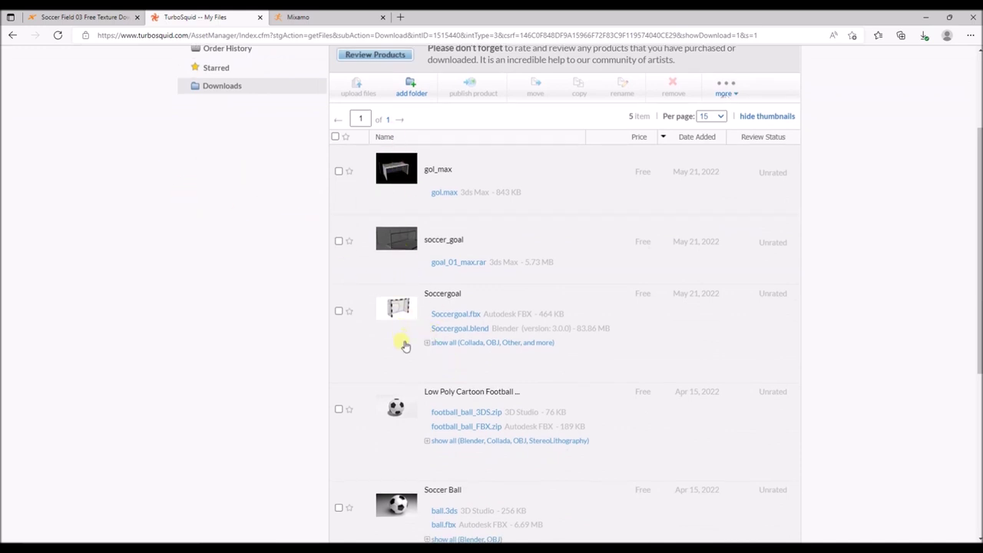
pyautogui.scroll(-1, 407, 348)
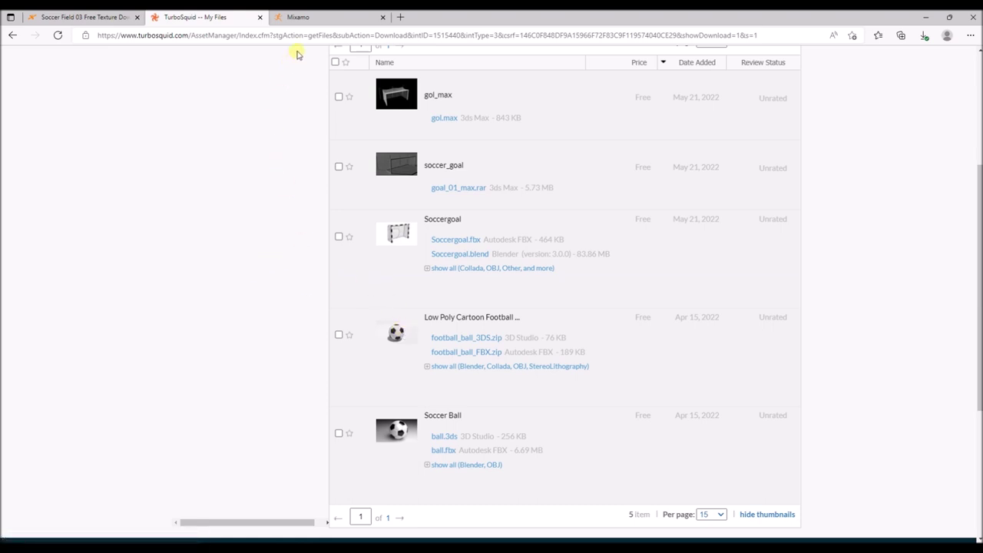
pyautogui.click(311, 18)
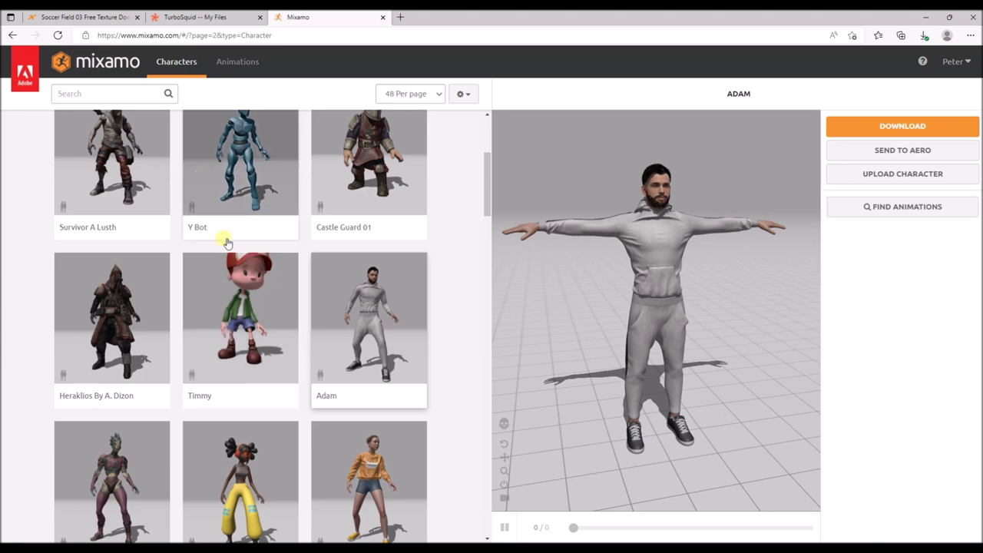
# Select the Sophie character in Mixamo and download it as FBX in T-pose.
pyautogui.scroll(-2, 231, 261)
pyautogui.scroll(-1, 234, 266)
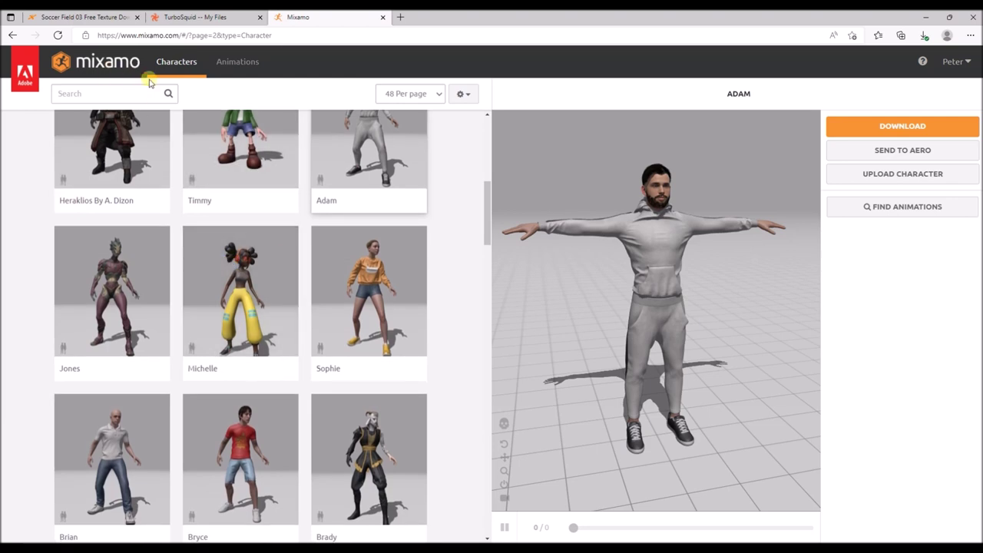
pyautogui.click(355, 298)
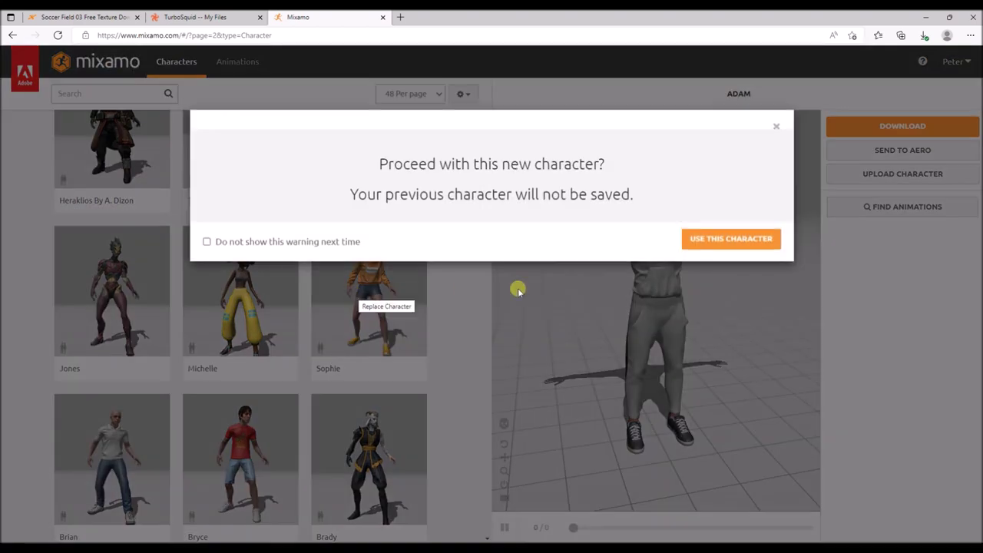
pyautogui.click(693, 244)
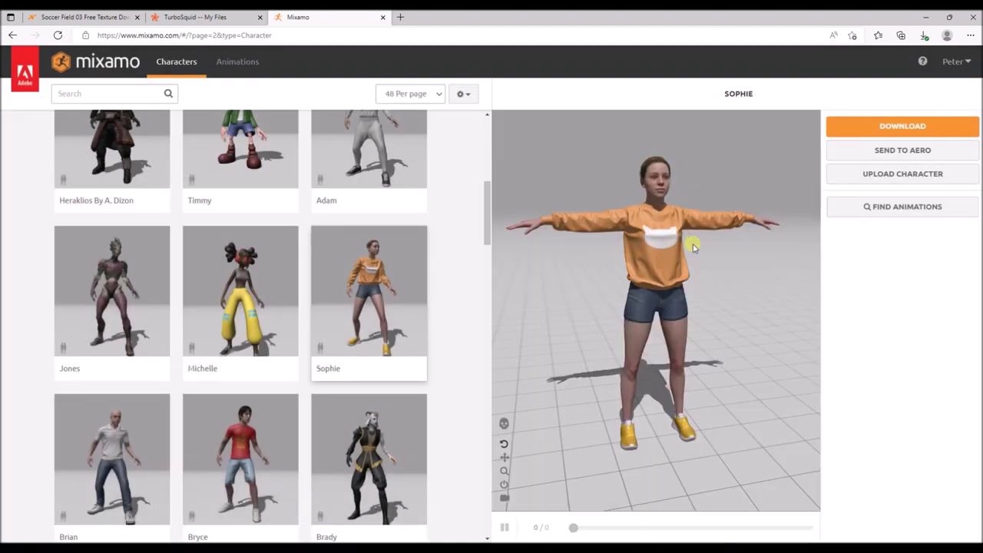
pyautogui.click(870, 129)
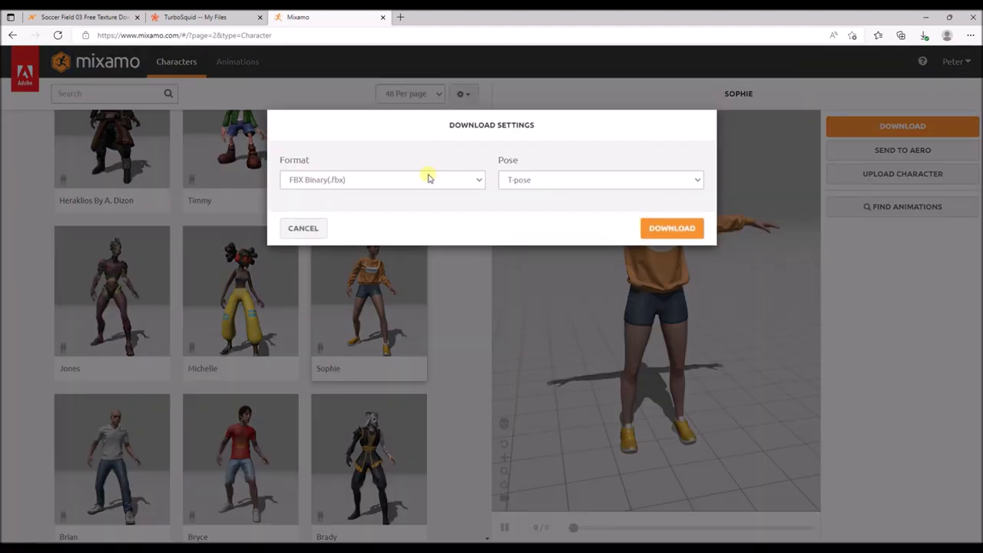
pyautogui.click(666, 231)
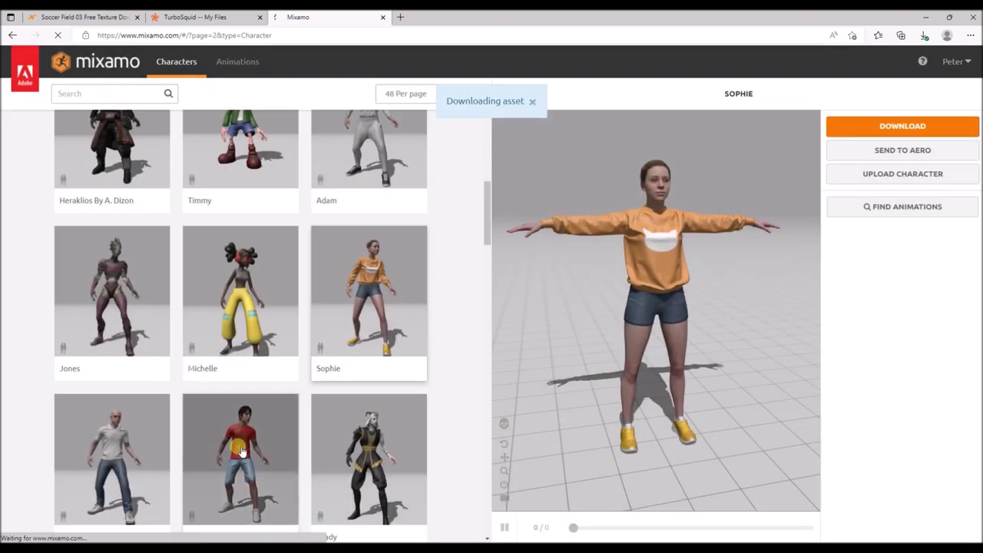
# Select the Bryce character and download it as FBX in T-pose.
pyautogui.click(237, 451)
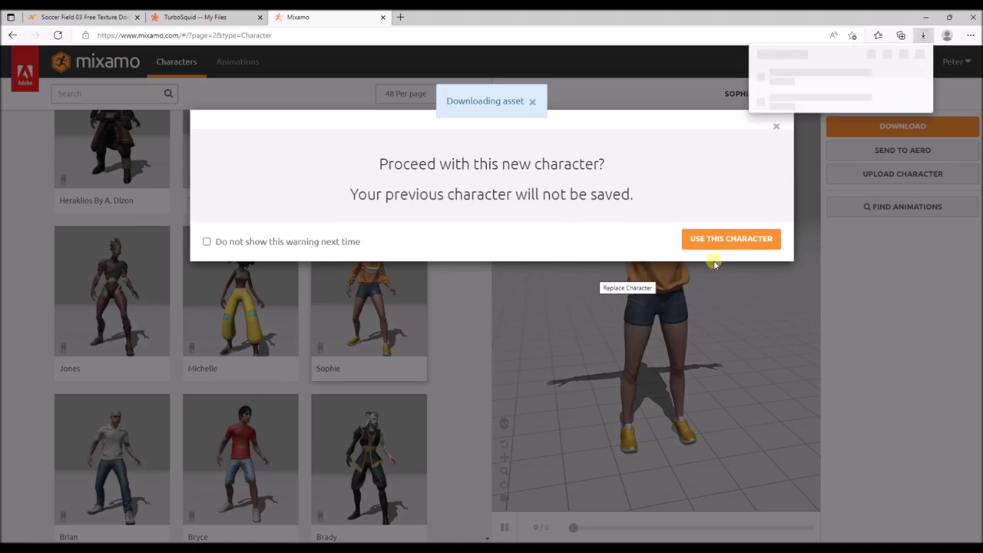
pyautogui.click(738, 240)
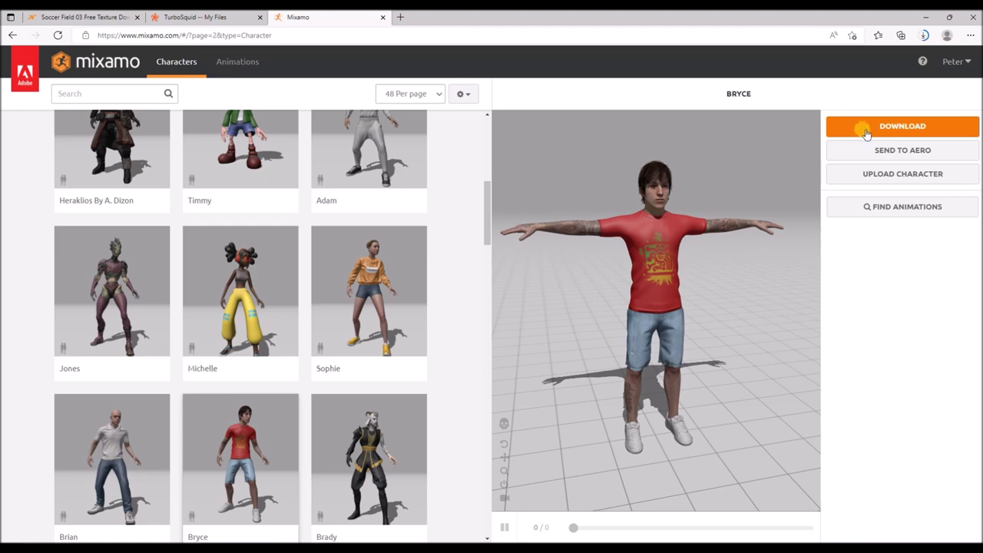
pyautogui.click(224, 456)
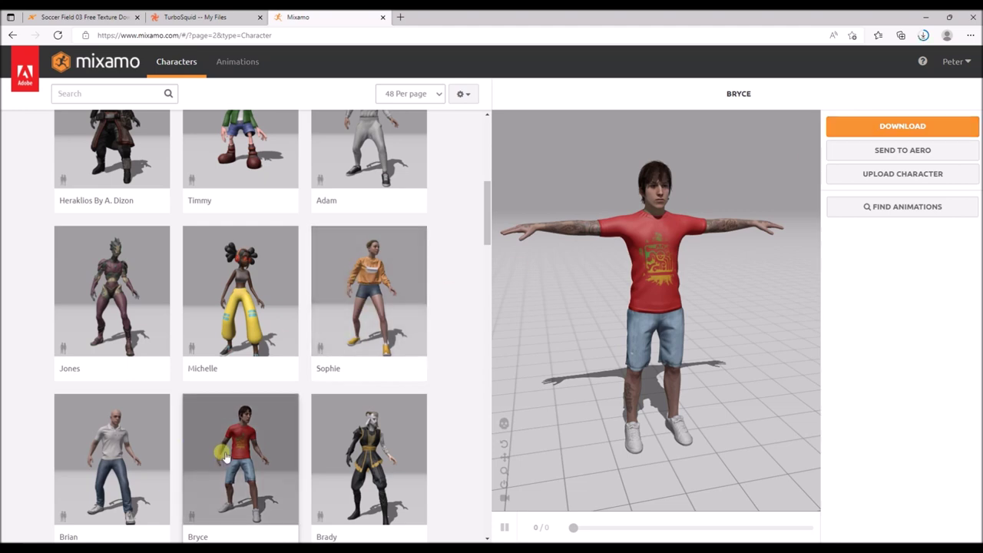
pyautogui.click(653, 240)
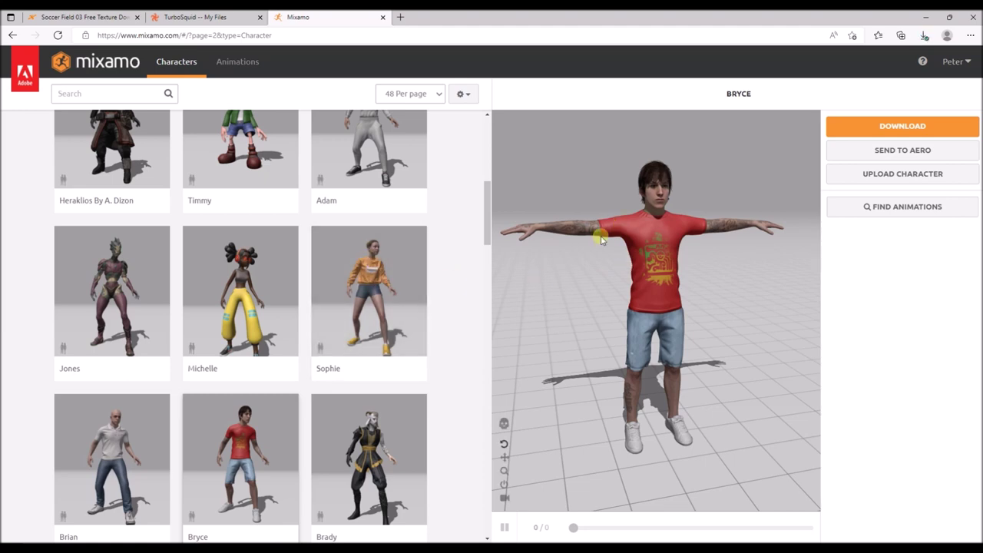
pyautogui.click(902, 126)
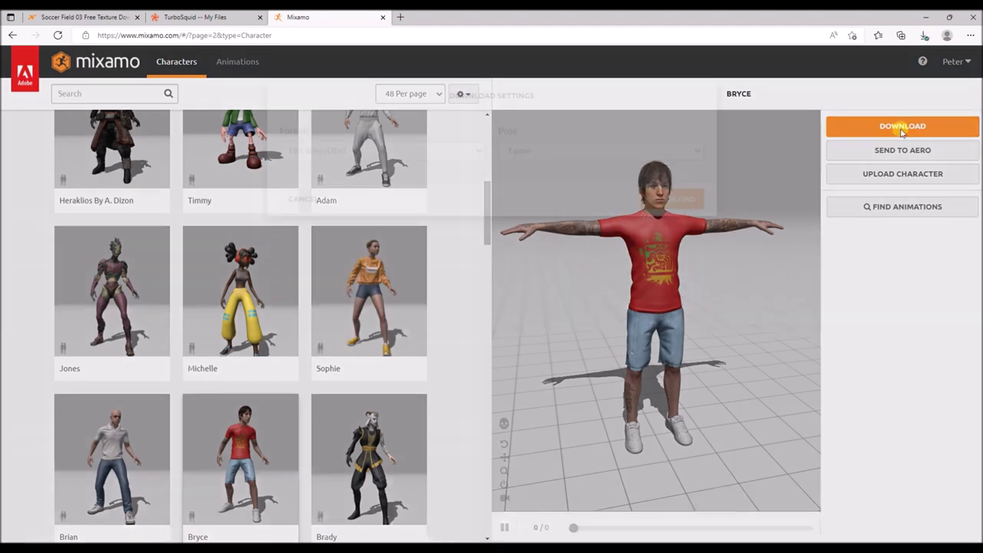
pyautogui.click(664, 230)
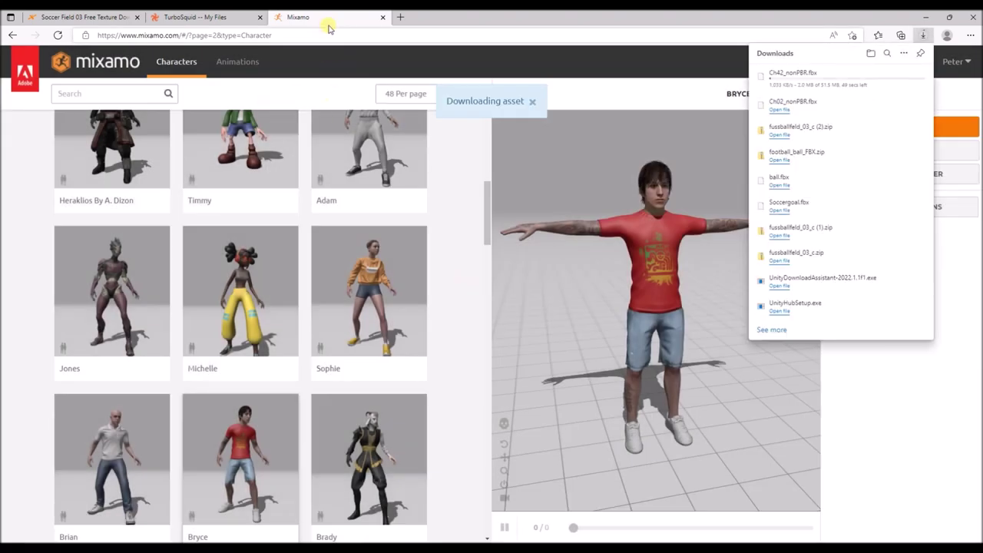
pyautogui.click(235, 68)
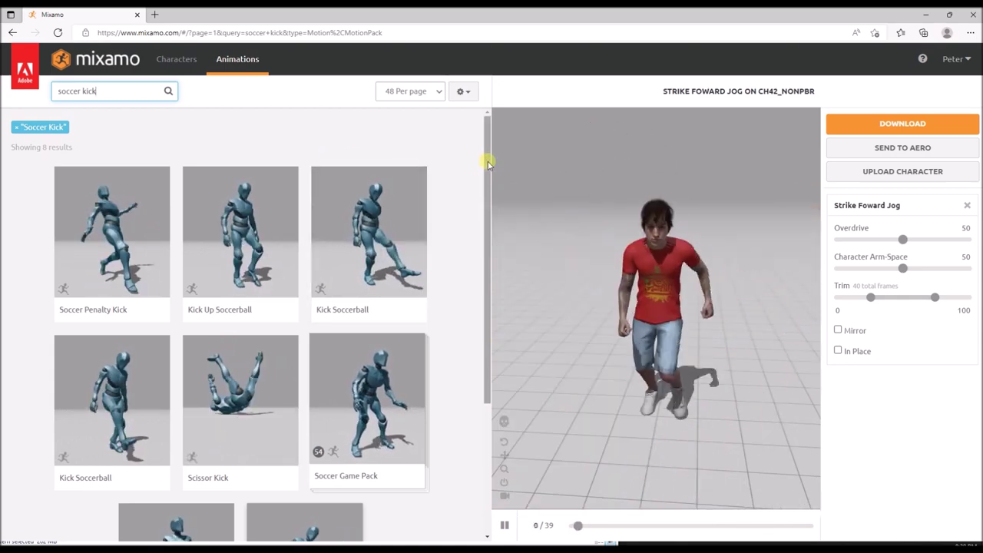
# Set the animation to play in place and preview Kick Soccerball.
pyautogui.scroll(-1, 488, 169)
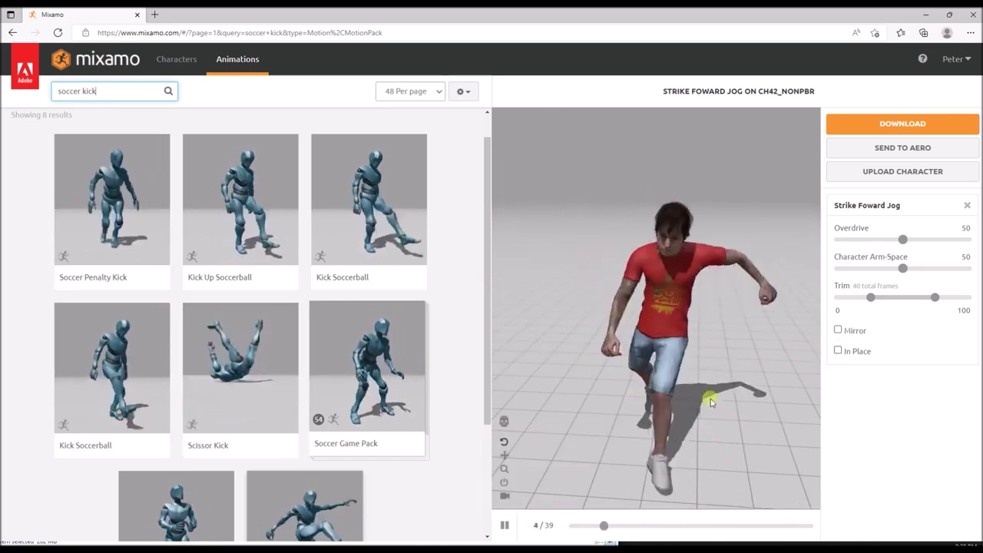
pyautogui.click(838, 351)
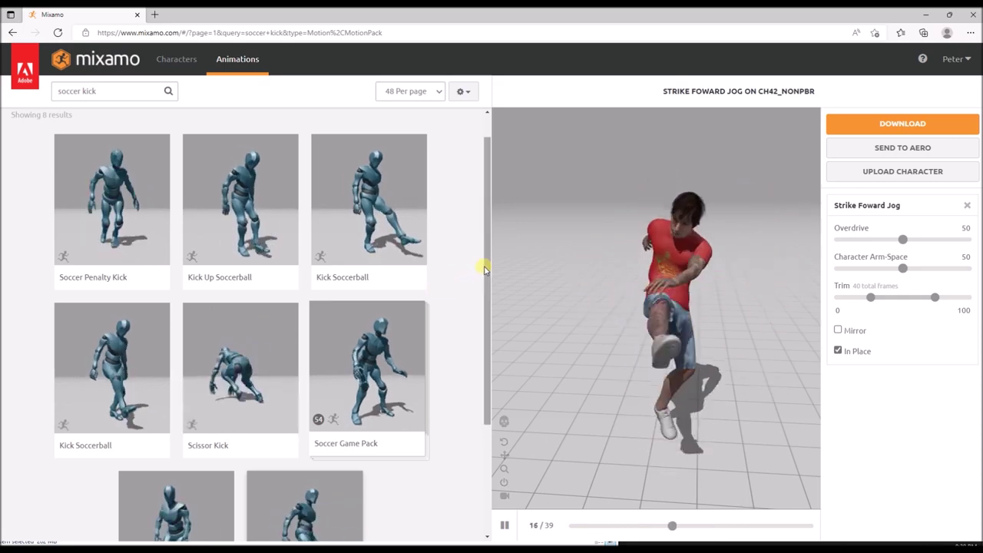
pyautogui.scroll(-3, 478, 285)
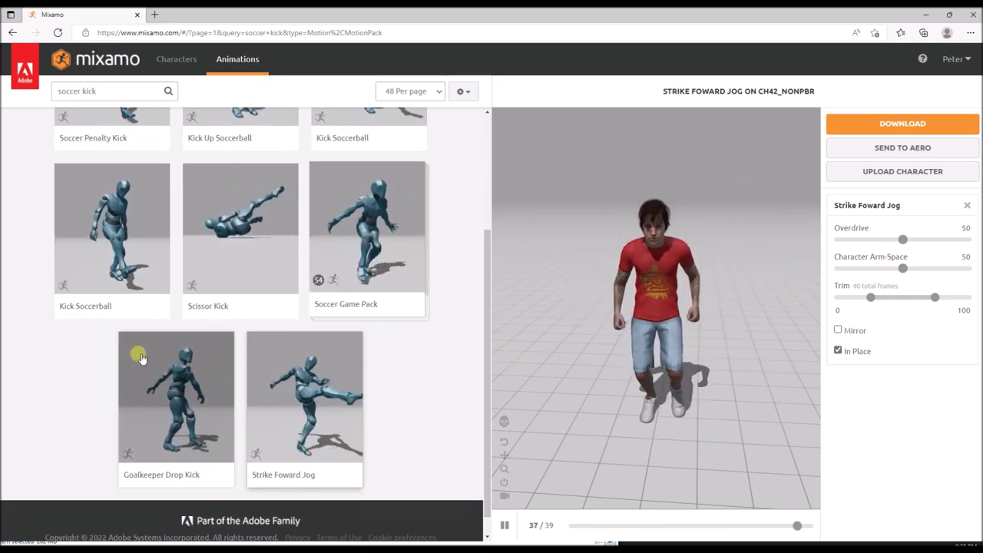
pyautogui.click(134, 268)
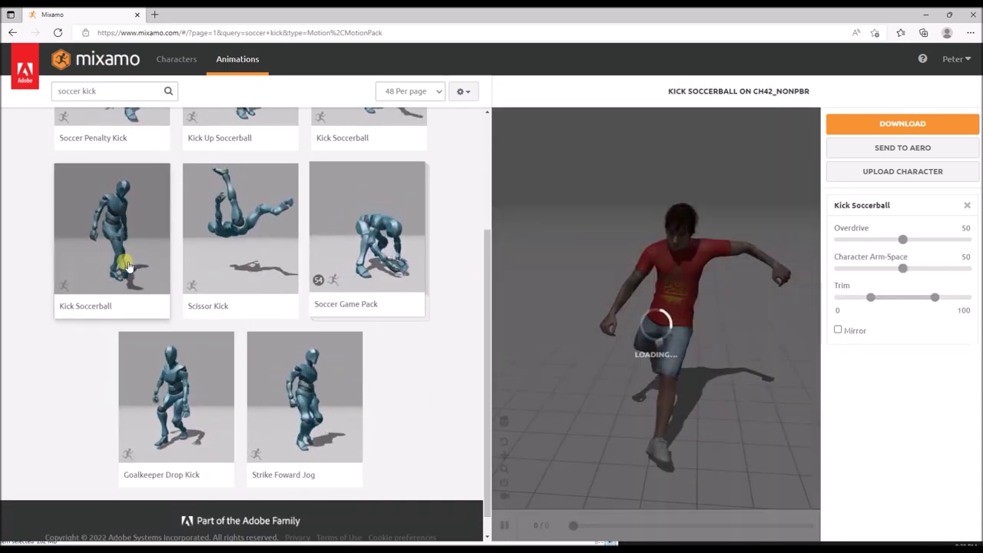
# Download Kick Soccerball as FBX for Unity, Without Skin, at 30 fps.
pyautogui.click(894, 125)
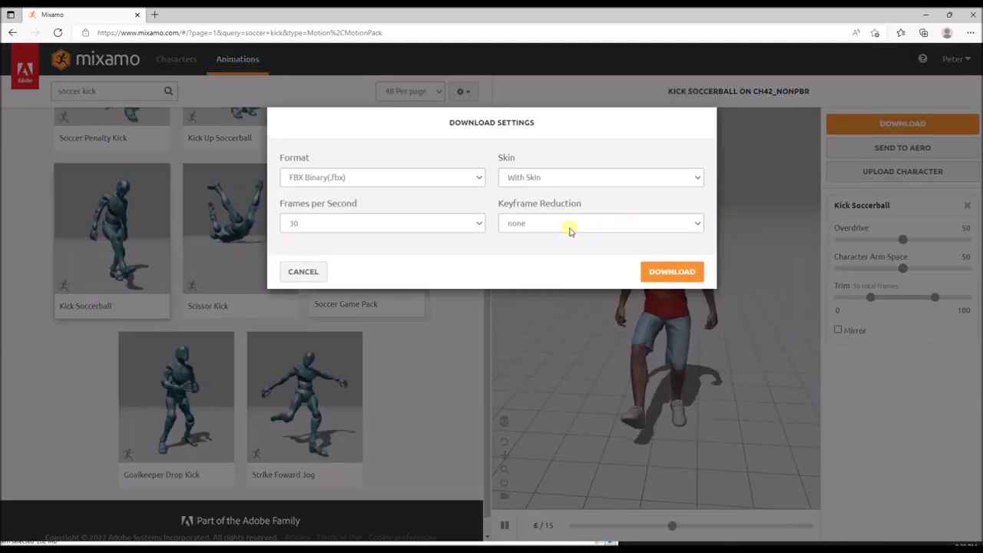
pyautogui.click(520, 179)
pyautogui.click(526, 202)
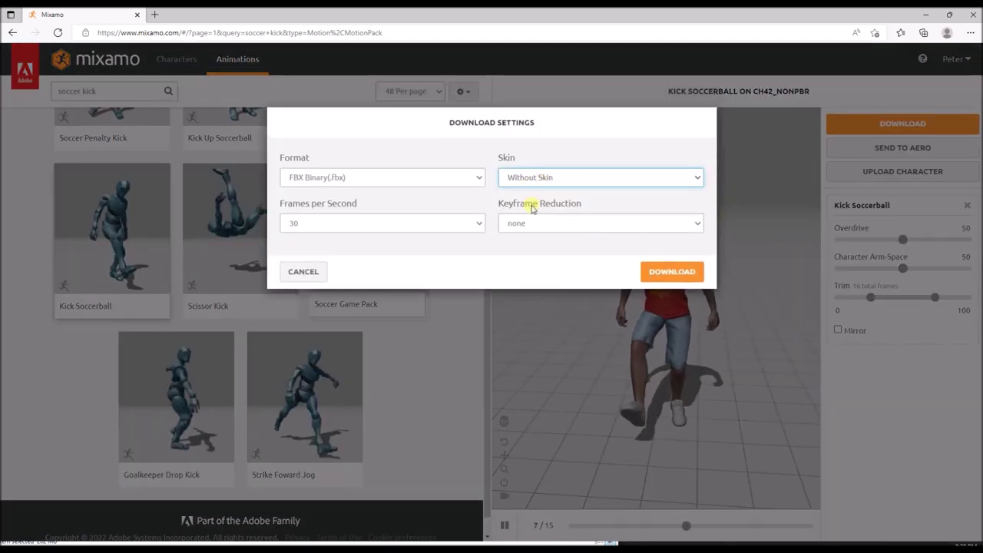
pyautogui.click(460, 179)
pyautogui.click(329, 212)
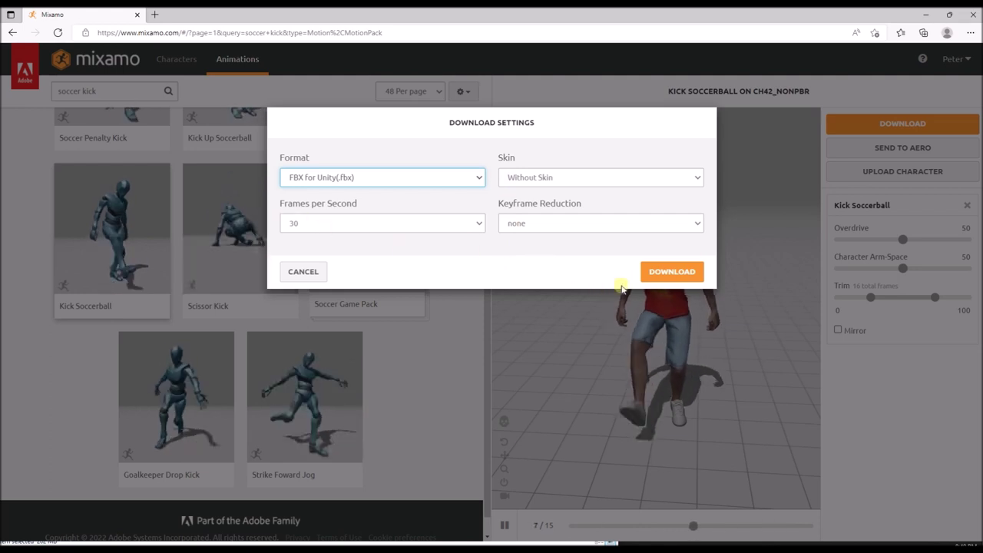
pyautogui.click(672, 272)
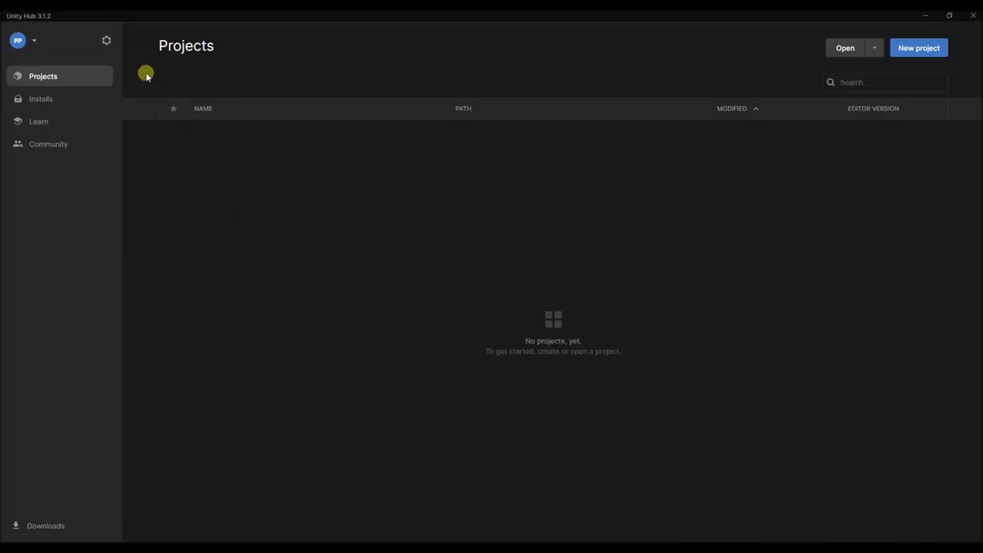
# Start a new project on editor 2022.1.1f1 using the 3D (URP) template.
pyautogui.click(918, 48)
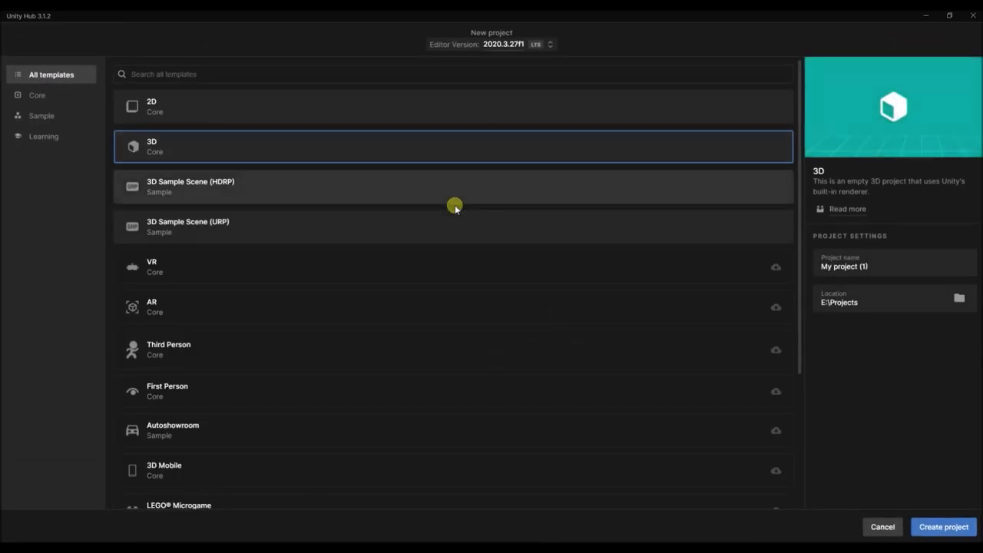
pyautogui.click(499, 42)
pyautogui.click(459, 103)
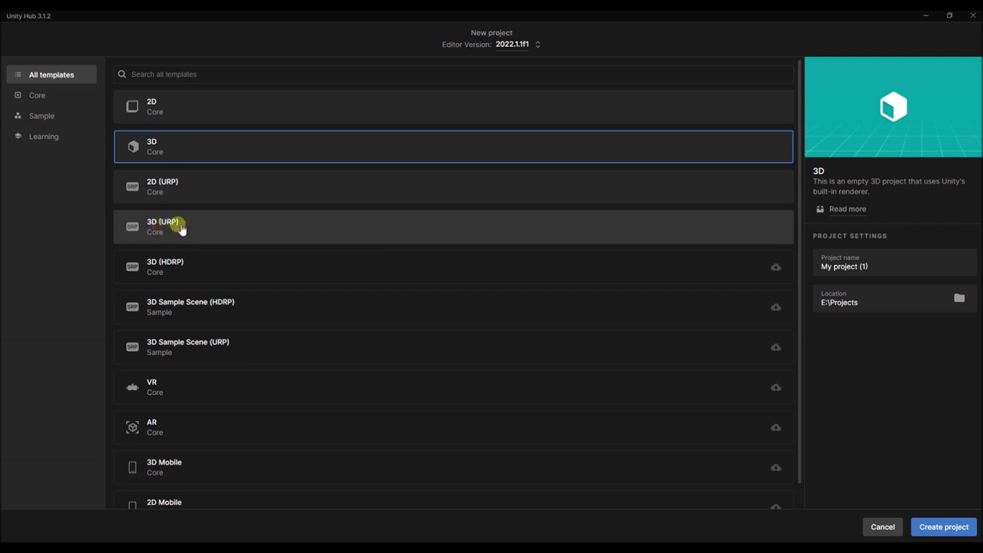
pyautogui.click(180, 231)
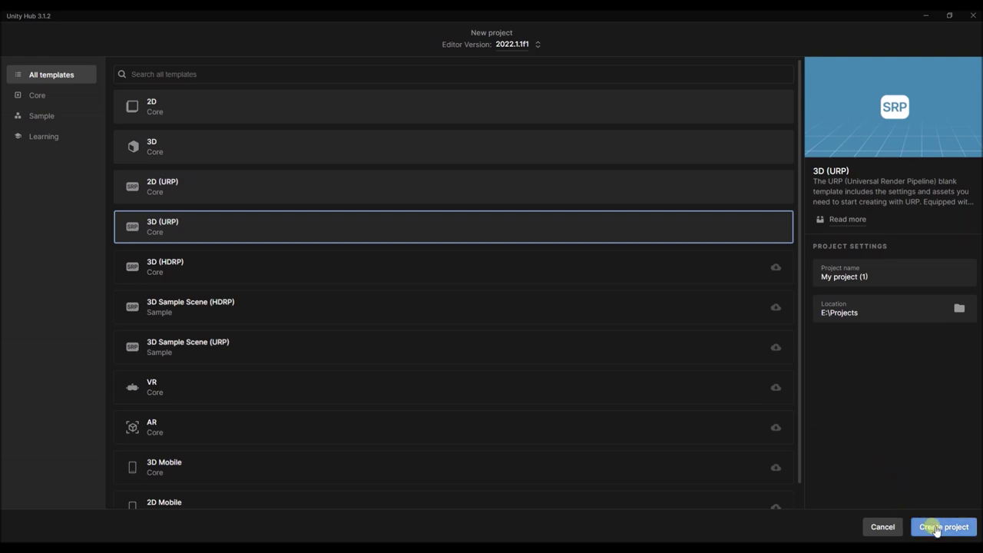
# Name the project 'Unity FC' and create it.
pyautogui.click(877, 273)
pyautogui.hotkey('ctrl', 'a')
pyautogui.write('U')
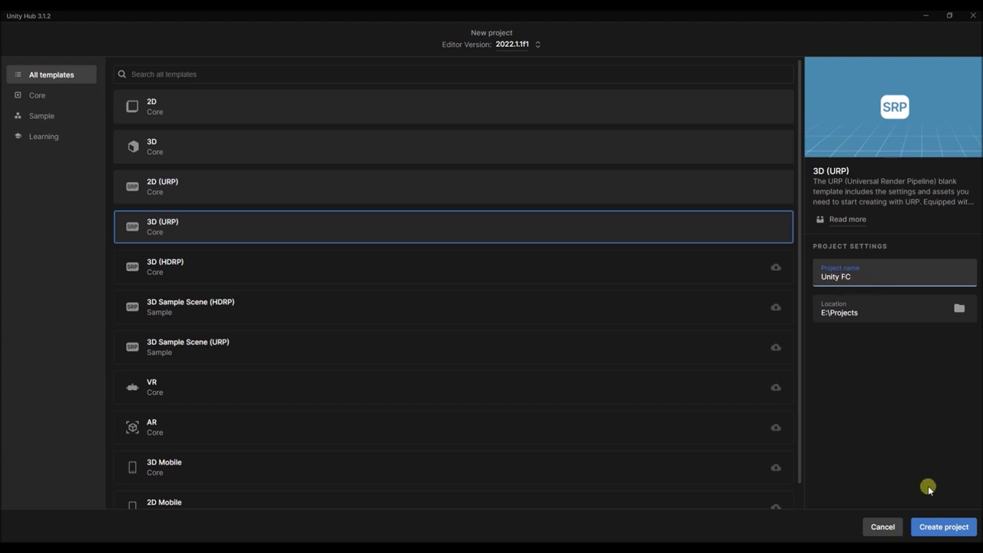
pyautogui.click(944, 527)
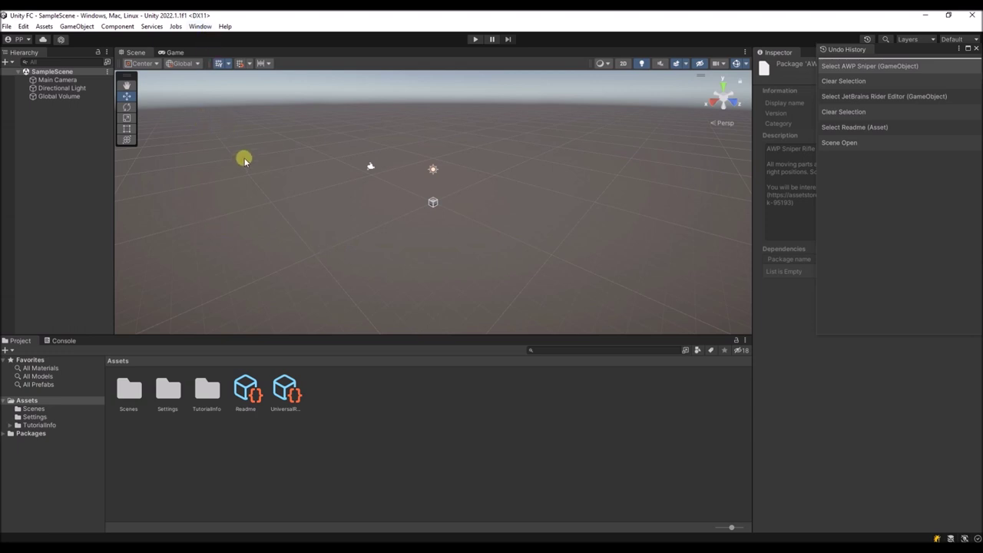
# Open the Asset Store from the editor's Window menu.
pyautogui.click(198, 28)
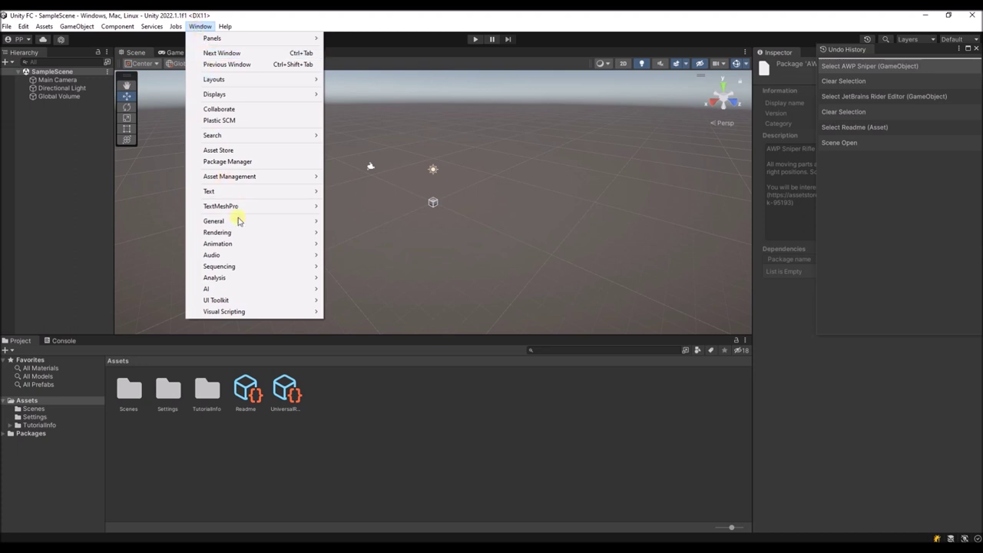
pyautogui.moveTo(241, 260)
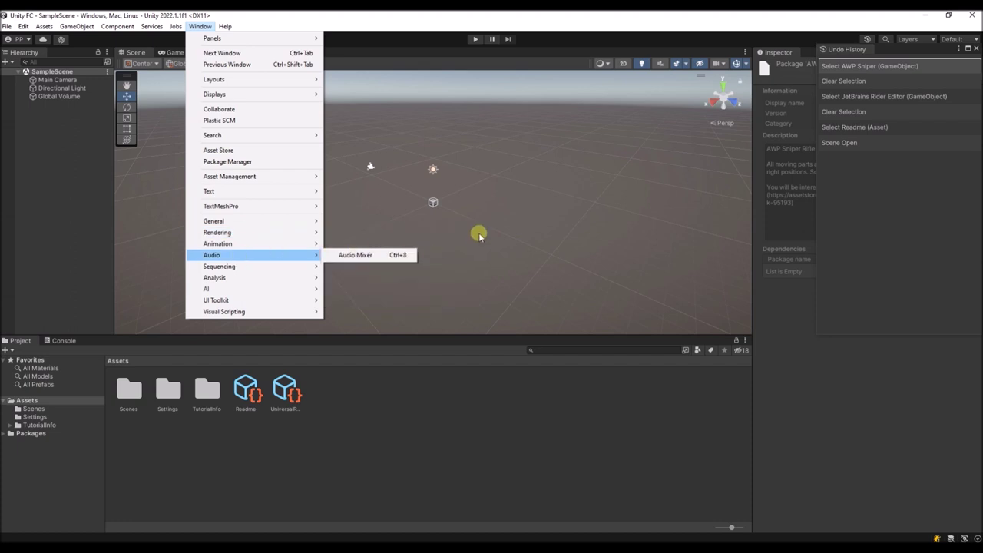
pyautogui.click(198, 26)
pyautogui.click(200, 26)
pyautogui.click(230, 150)
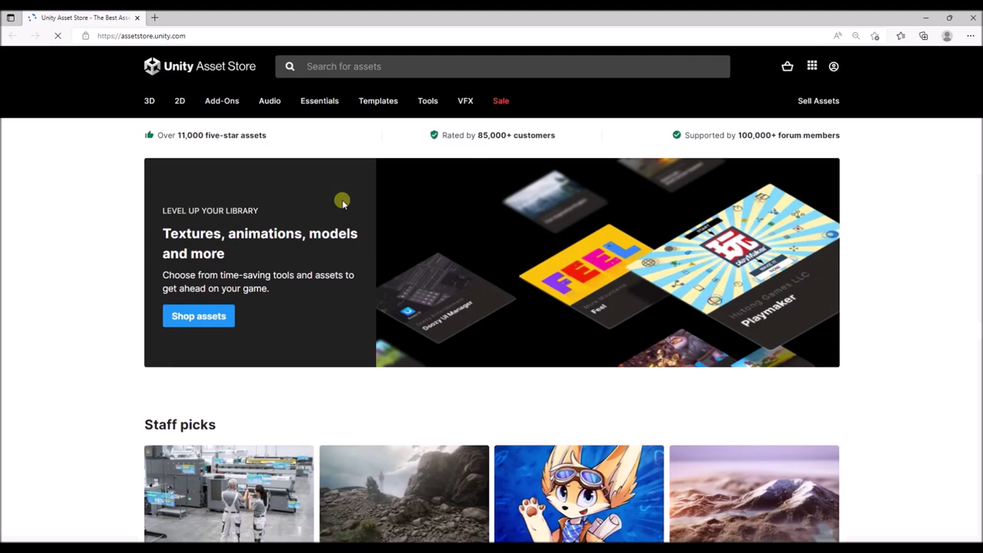
# Search the store for 'starter ass' and send Starter Assets - Third Person to Unity.
pyautogui.click(320, 67)
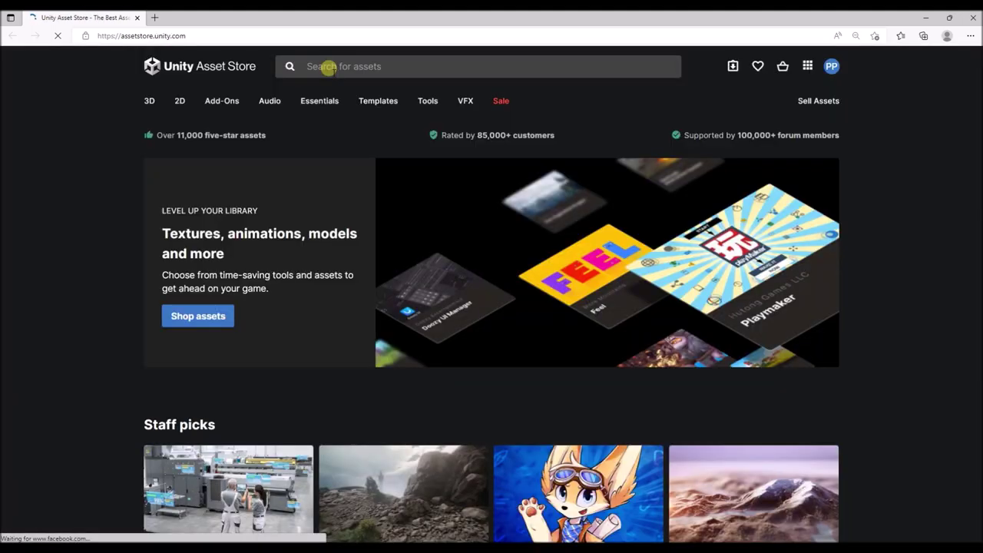
pyautogui.click(325, 67)
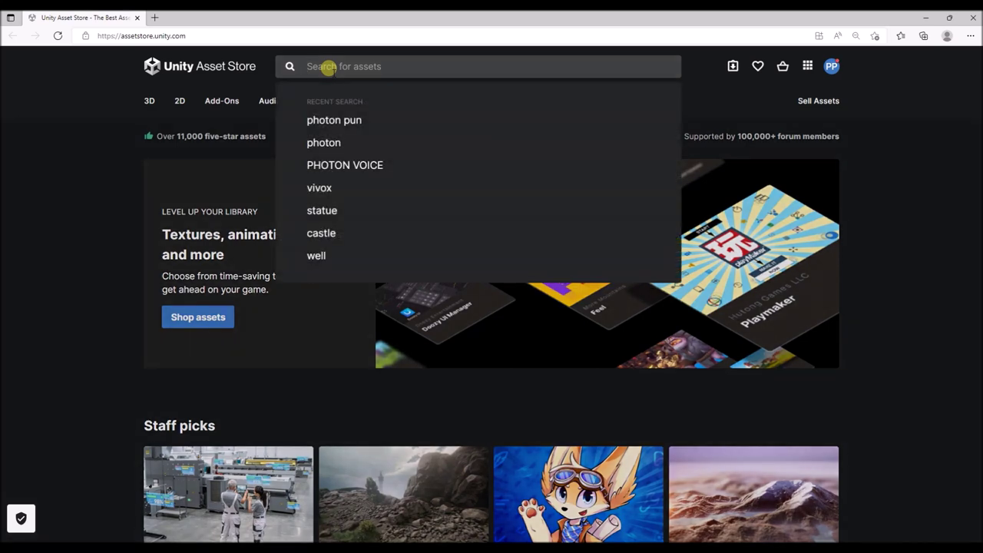
pyautogui.write('st')
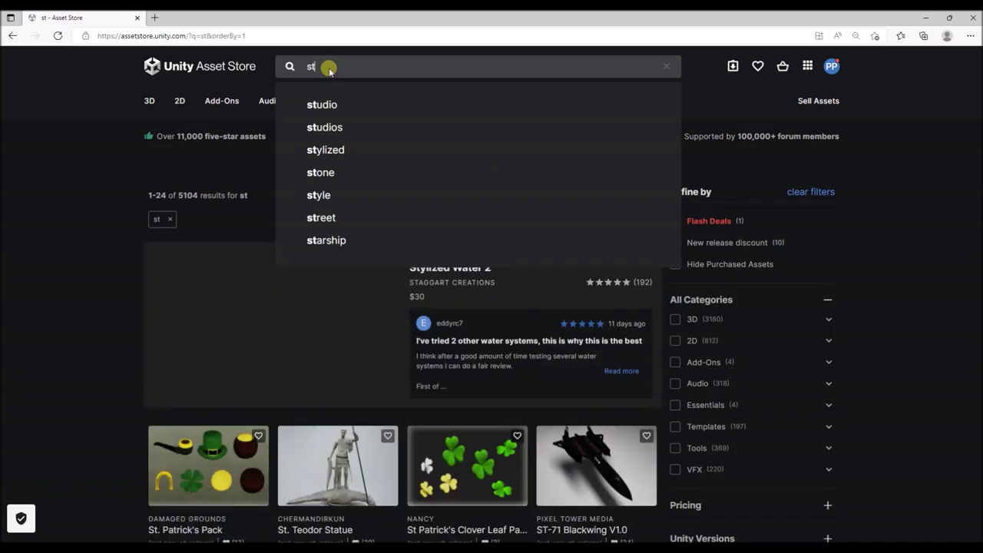
pyautogui.write('arter')
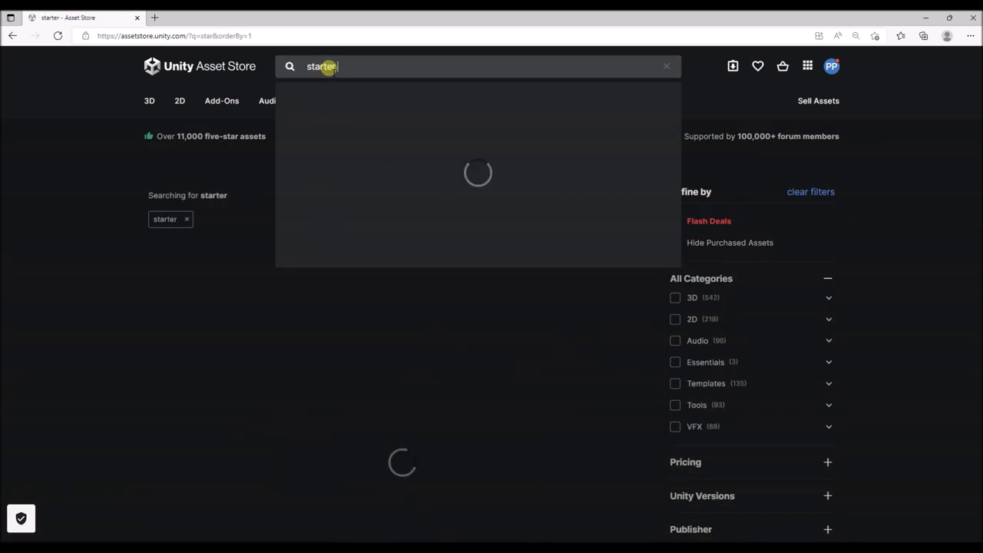
pyautogui.write(' ass')
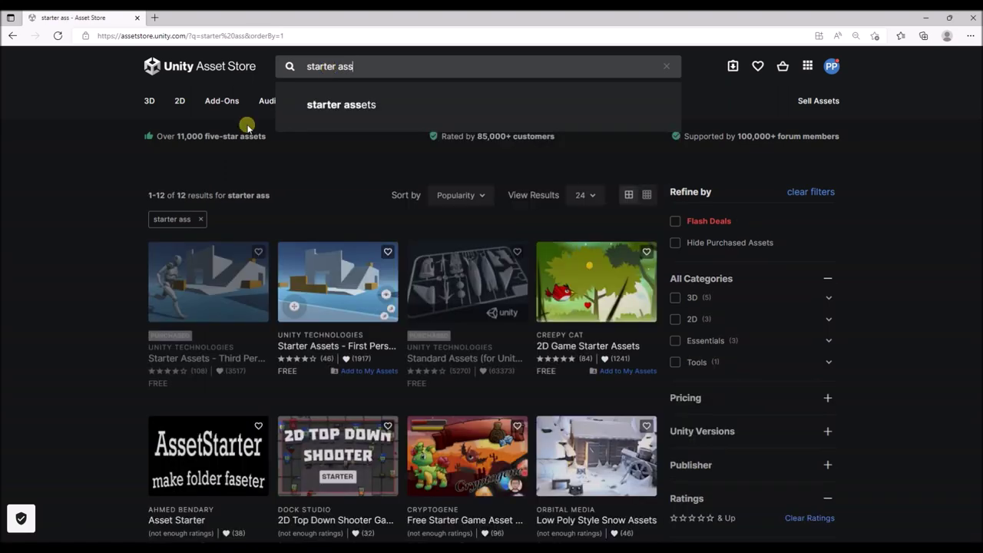
pyautogui.click(176, 285)
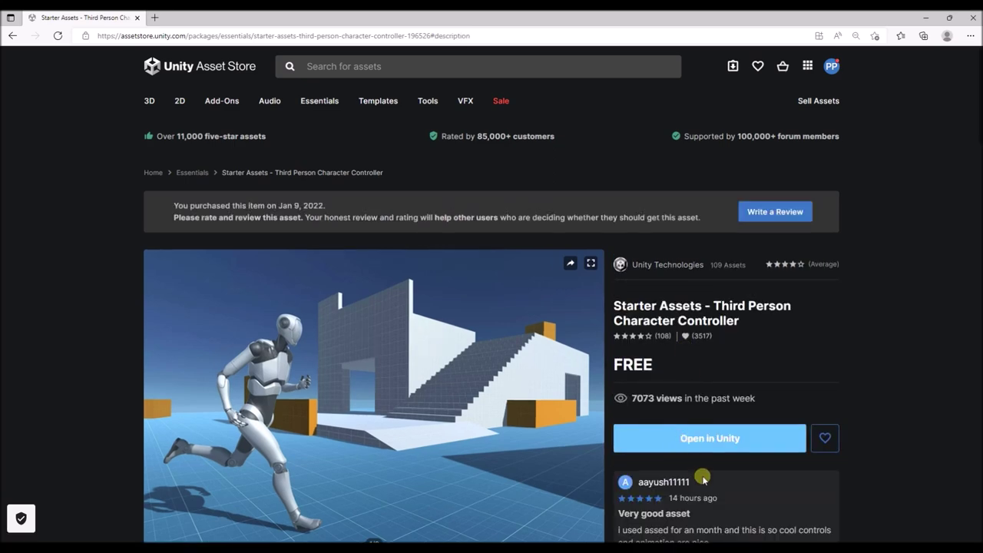
pyautogui.click(706, 447)
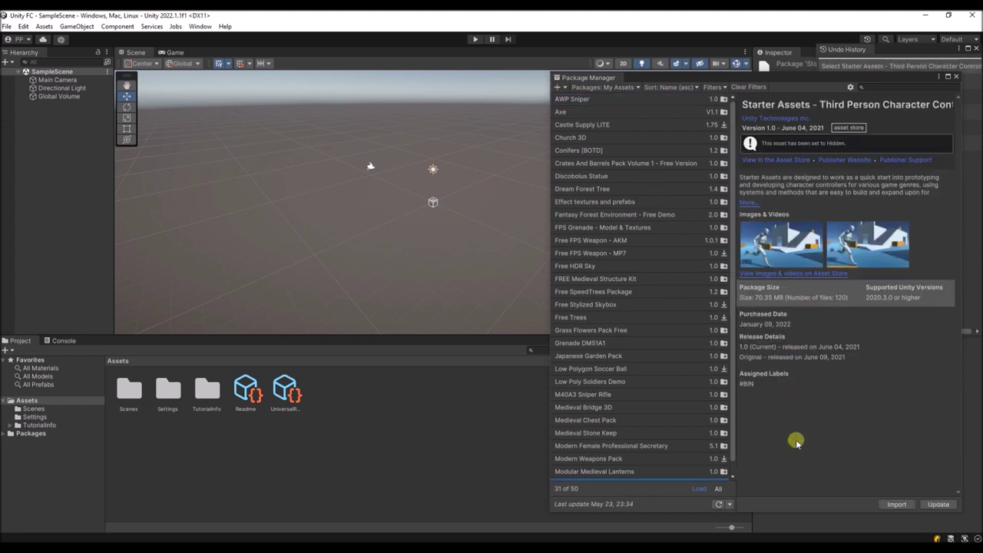
# Import the Starter Assets package with all its files into Unity FC.
pyautogui.click(896, 504)
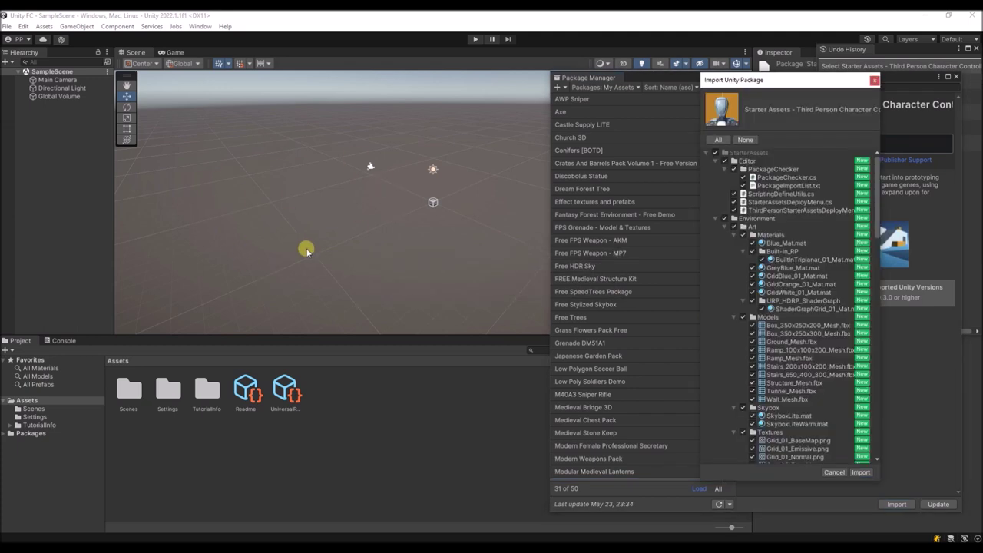
pyautogui.click(860, 472)
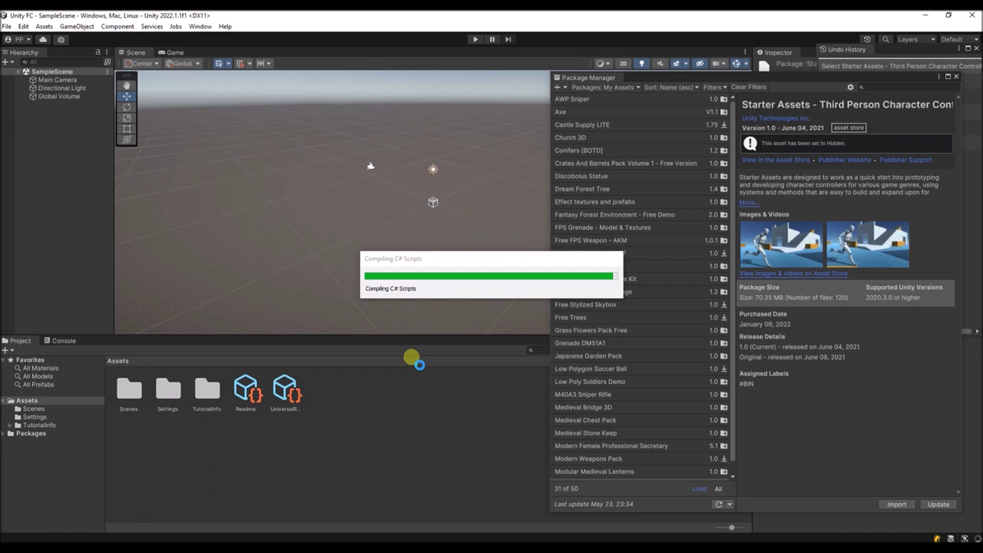